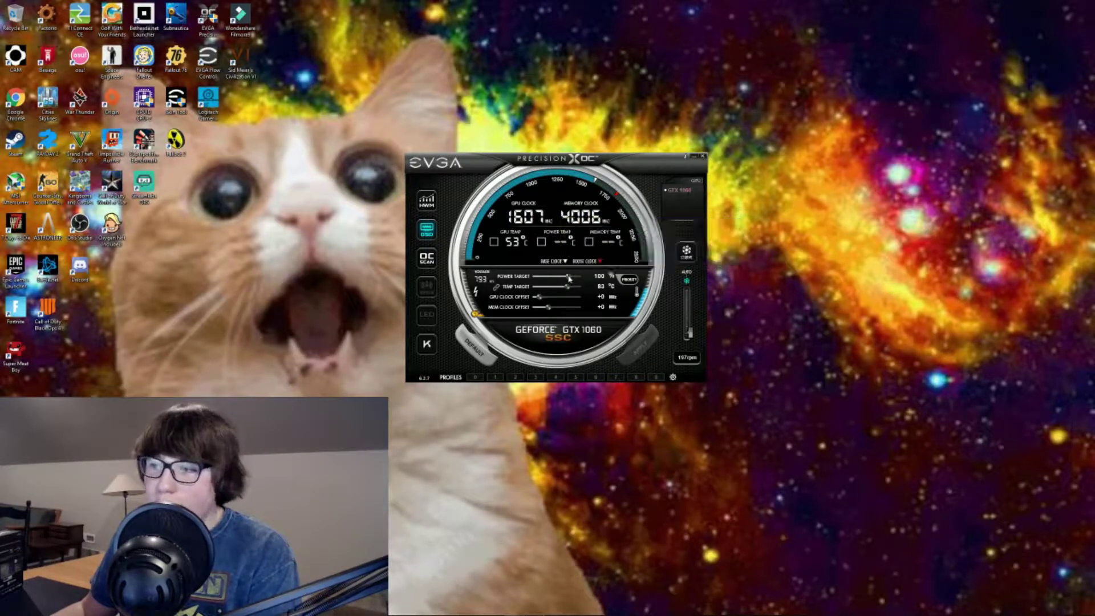
Try the linked power and temperature targets at 120 % and 92 °C, and return them to 100 % and 83 °C
mouse_move(569, 278)
mouse_down()
mouse_move(591, 278)
mouse_move(567, 279)
mouse_up()
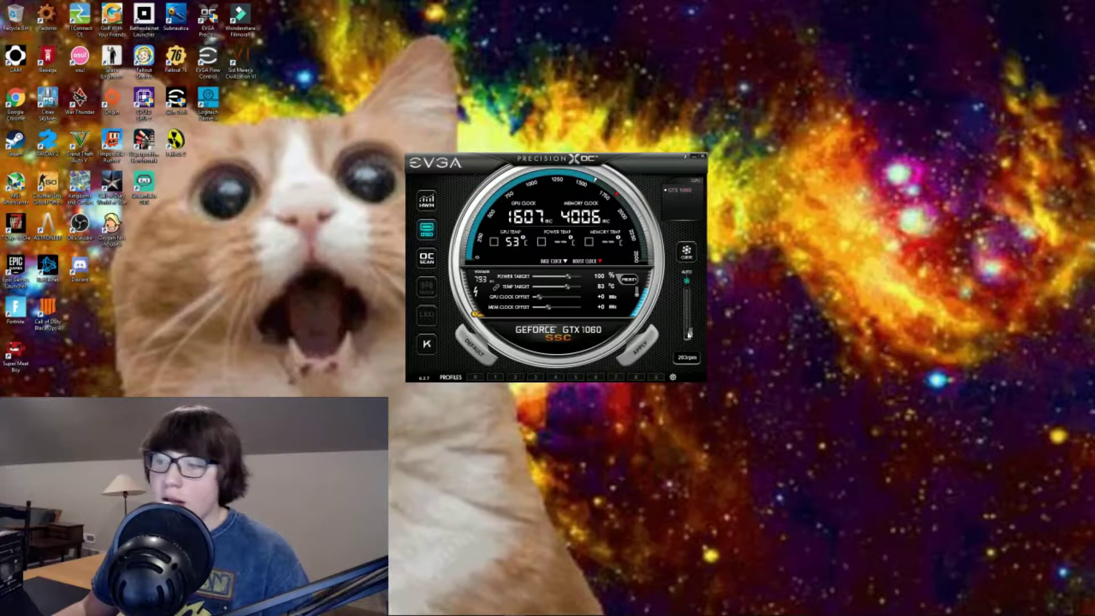
drag(568, 277, 580, 280)
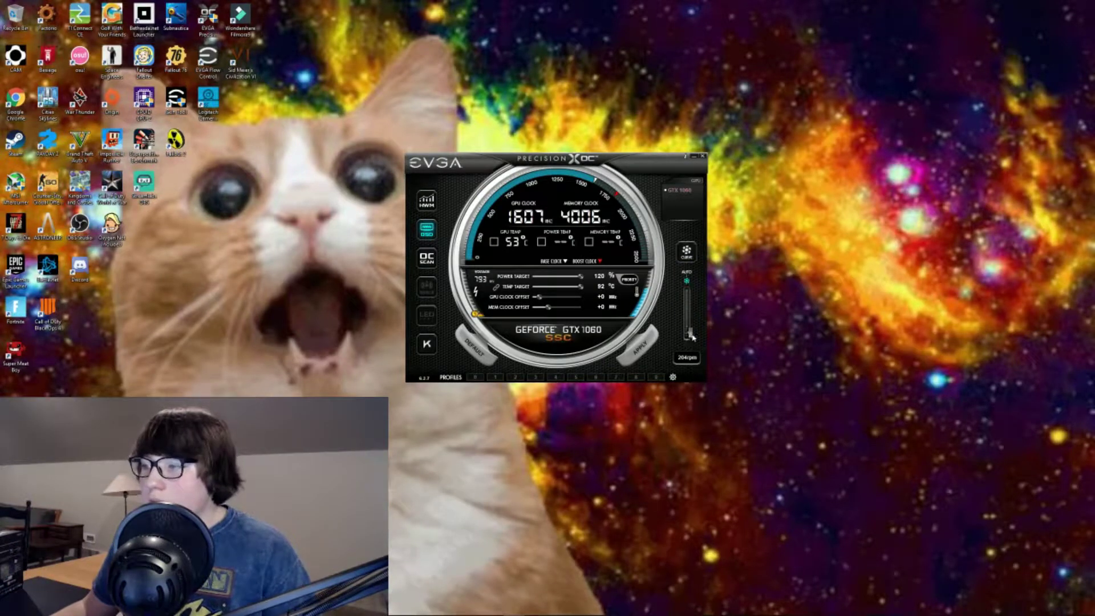
drag(691, 336, 689, 288)
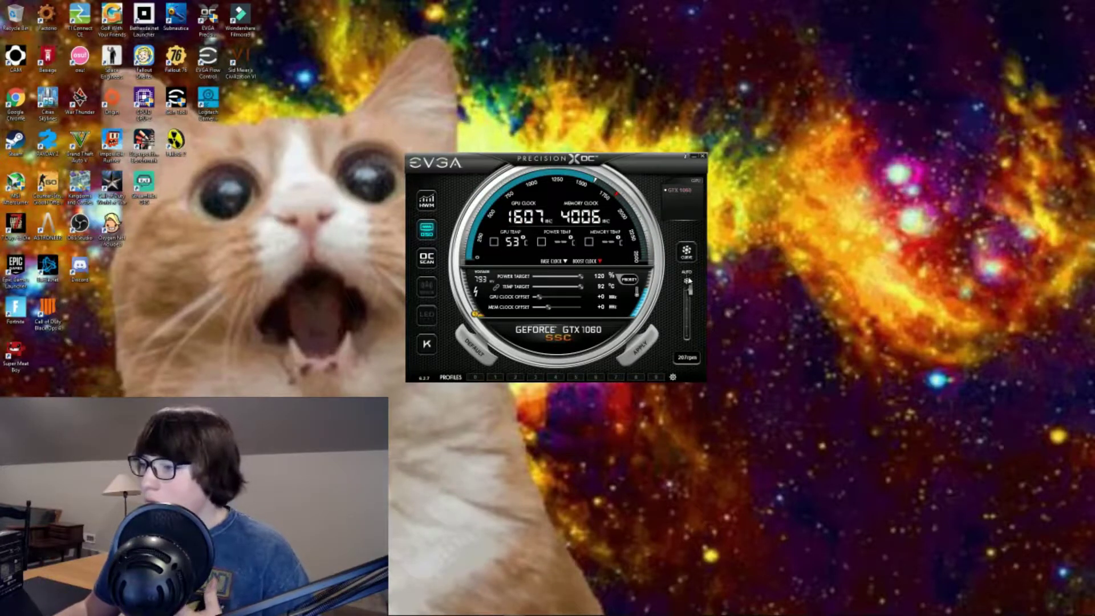
drag(690, 292, 696, 341)
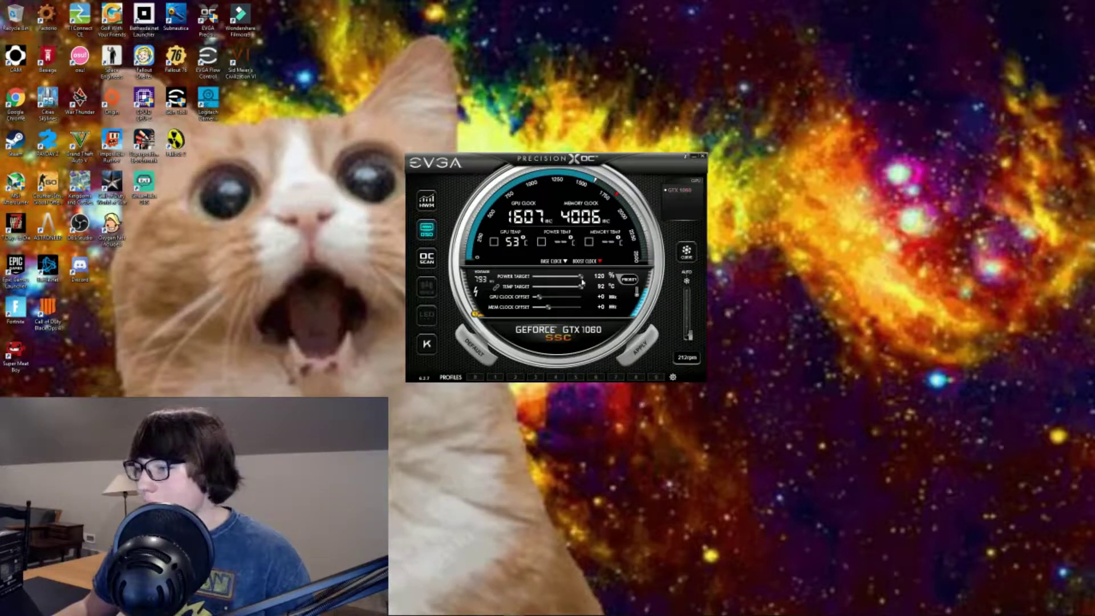
drag(582, 280, 567, 278)
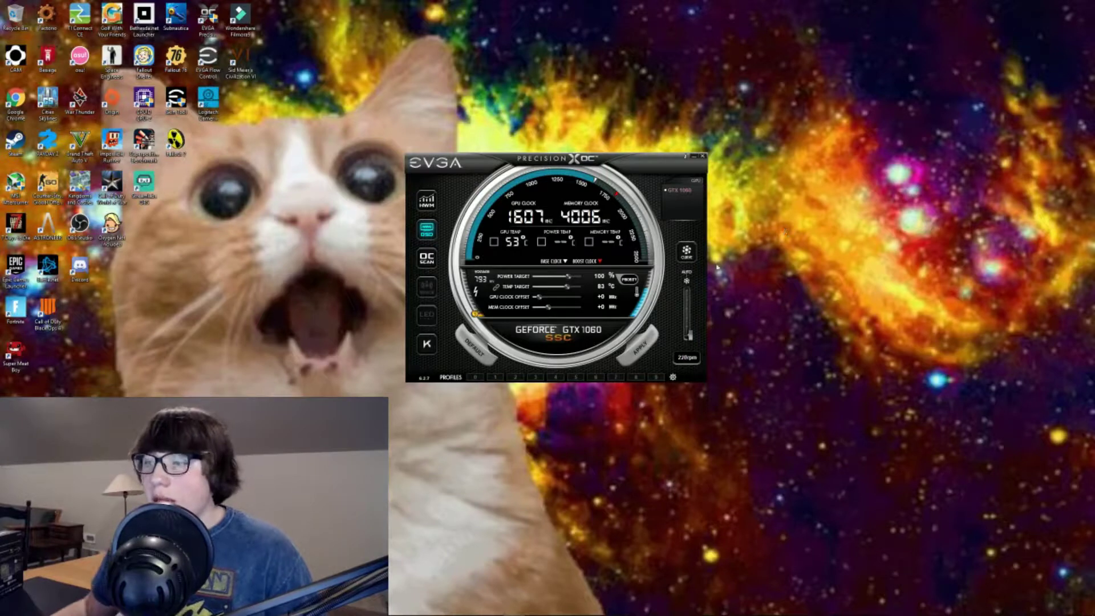
mouse_move(475, 315)
mouse_down()
mouse_move(456, 264)
mouse_move(483, 329)
mouse_up()
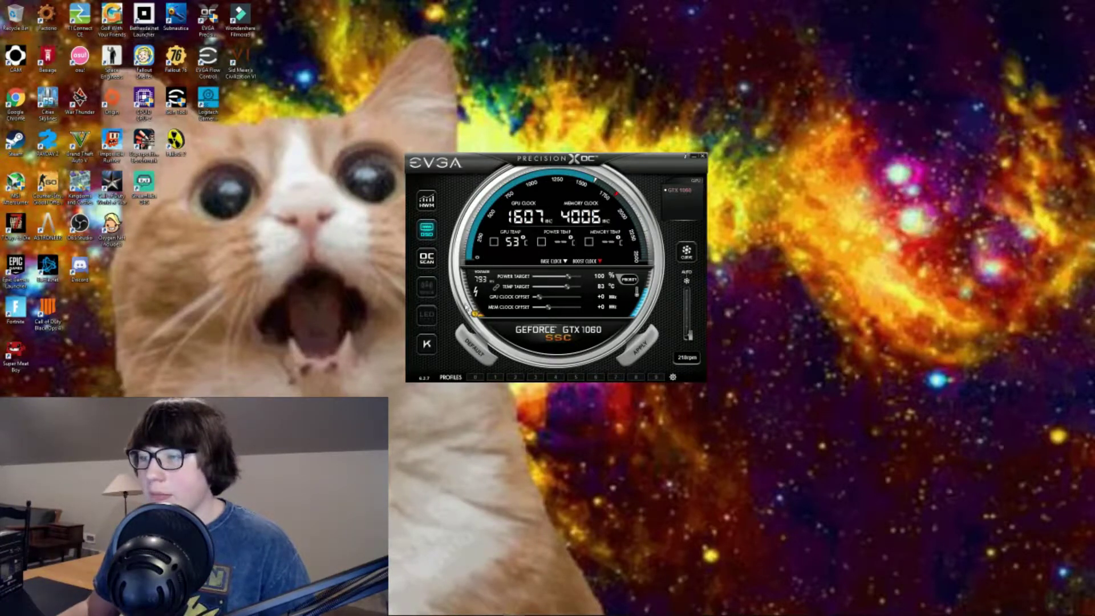
mouse_move(472, 304)
mouse_down()
mouse_move(465, 294)
mouse_move(477, 315)
mouse_up()
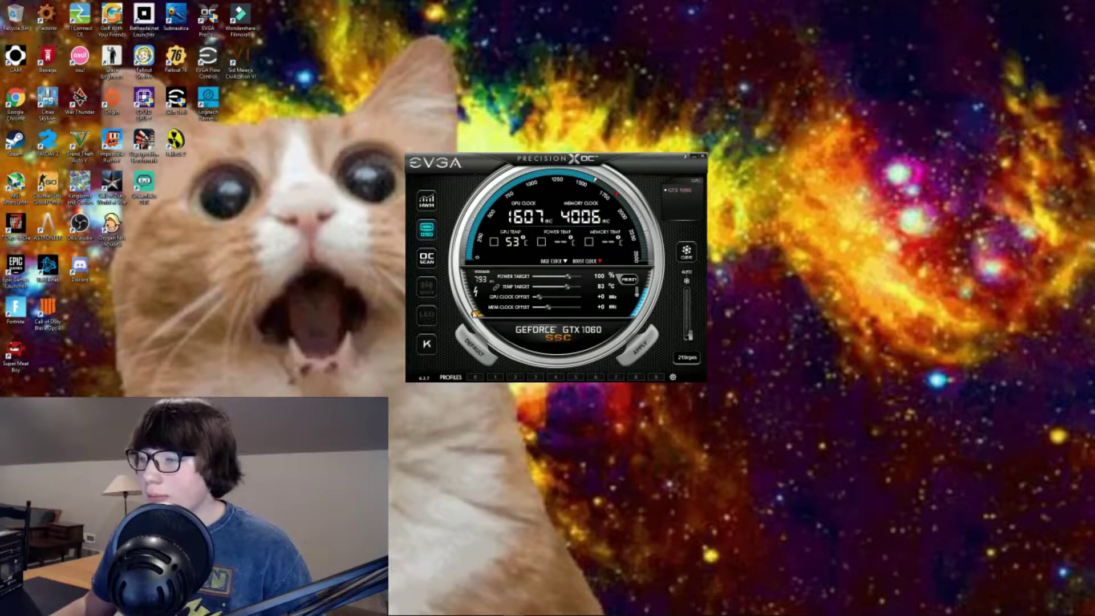
mouse_move(473, 313)
mouse_down()
mouse_move(460, 271)
mouse_move(483, 321)
mouse_up()
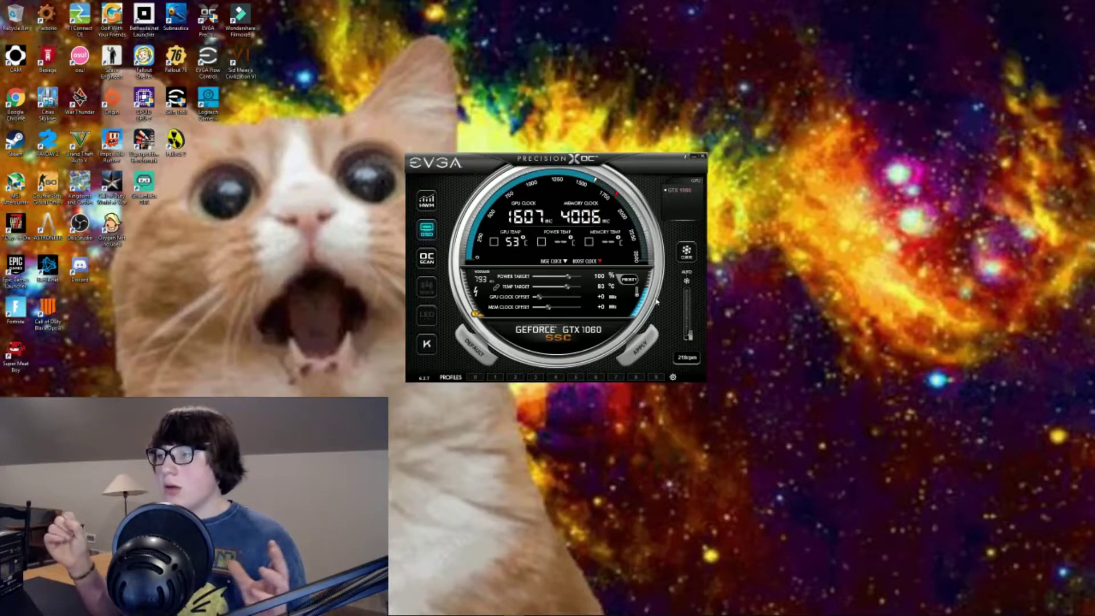
Apply the current settings and try manual fan speeds near maximum and around mid-range, ending at the minimum
click(646, 349)
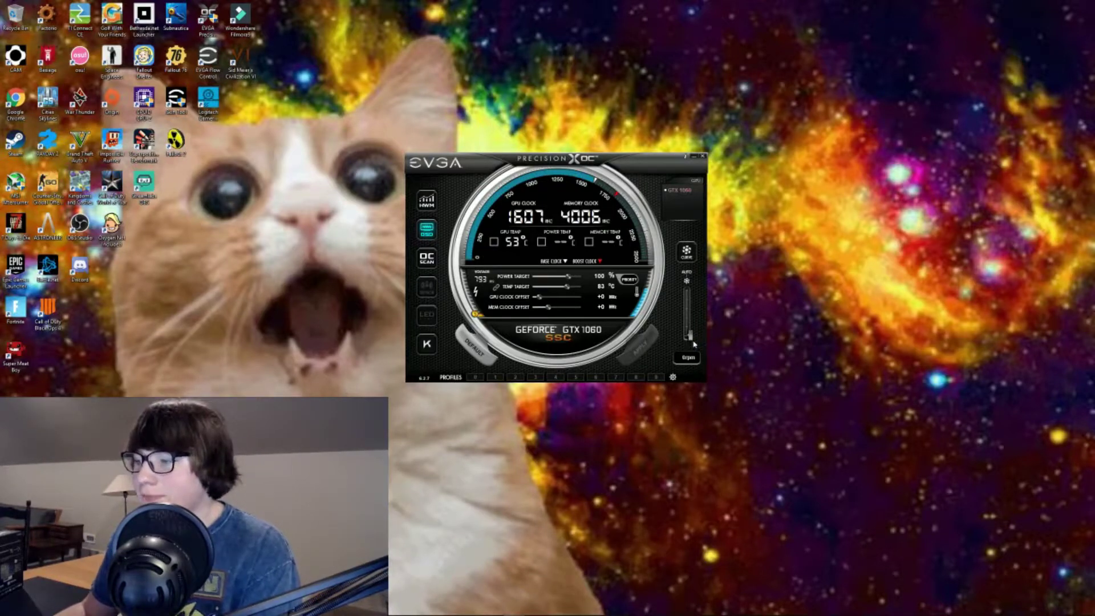
drag(690, 338, 696, 278)
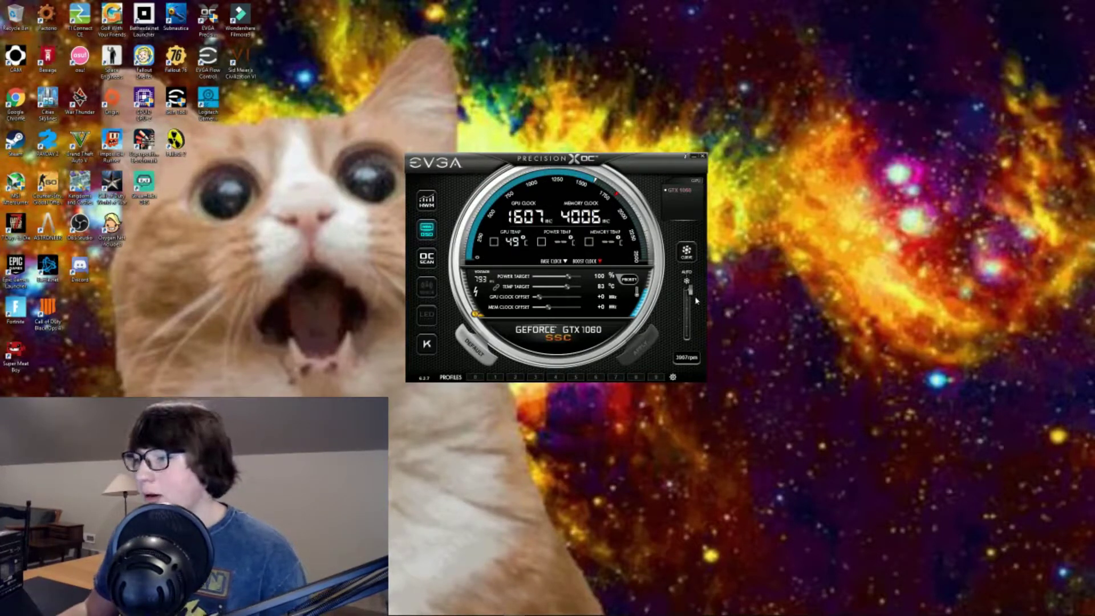
drag(690, 293, 689, 321)
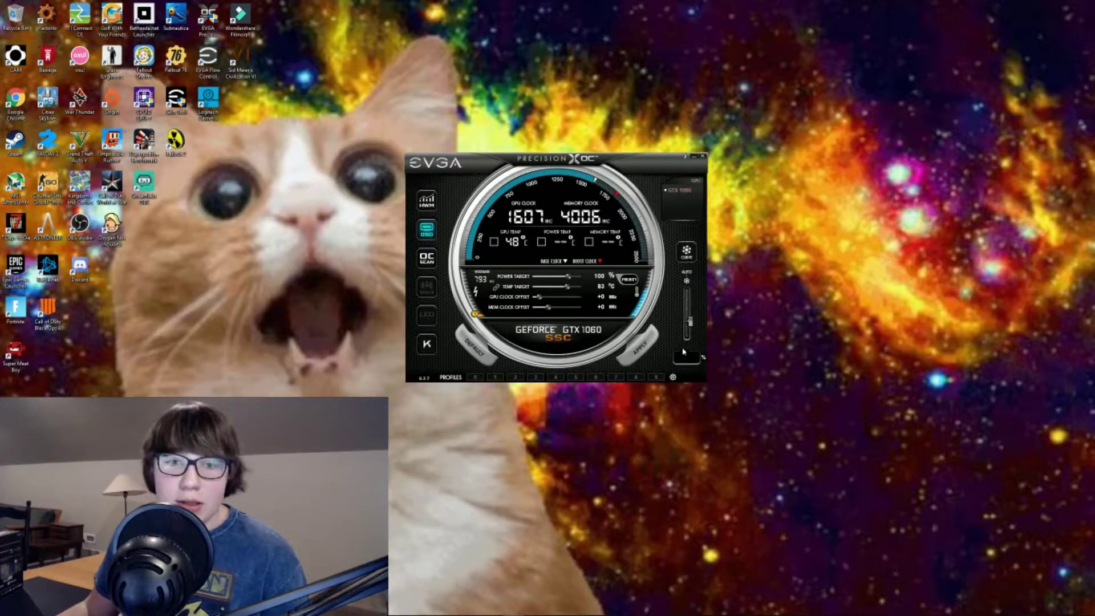
click(690, 336)
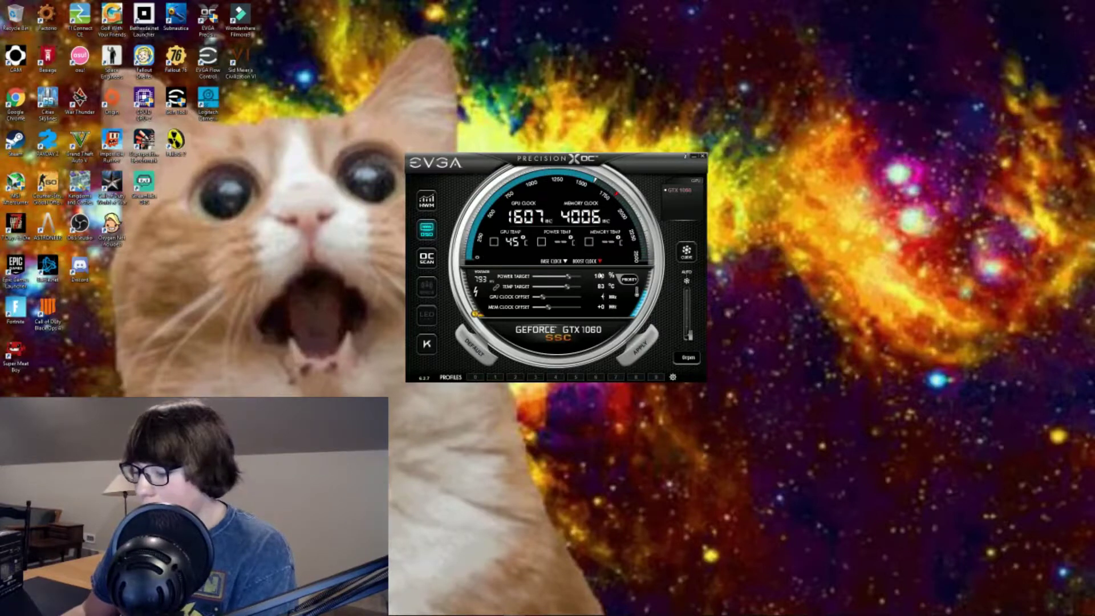
Set the GPU clock offset to +97 MHz and the memory clock offset to +109 MHz
text(0)
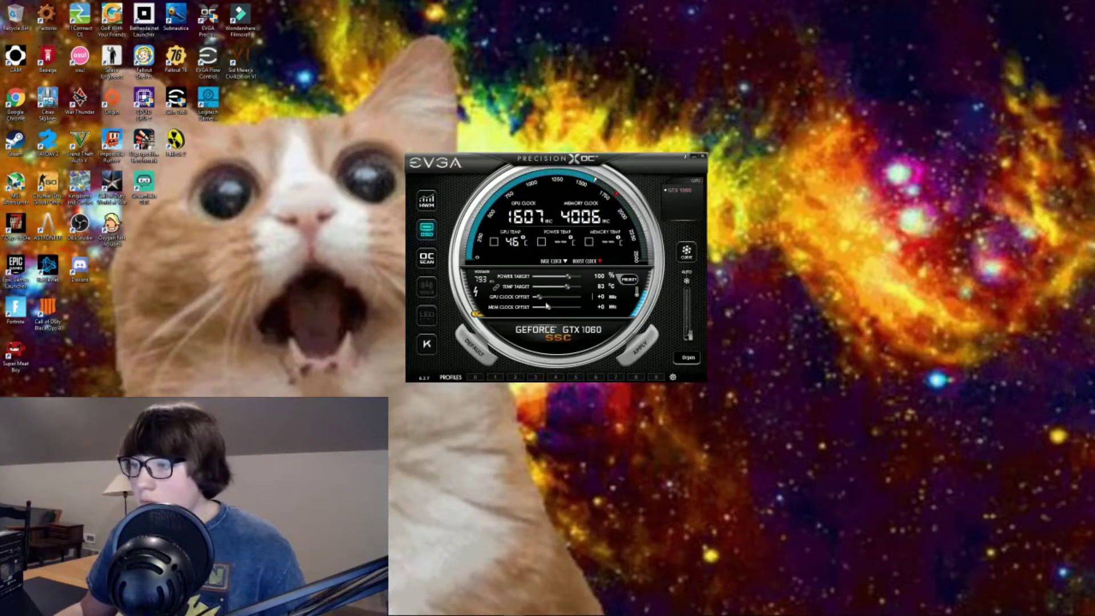
drag(537, 297, 542, 298)
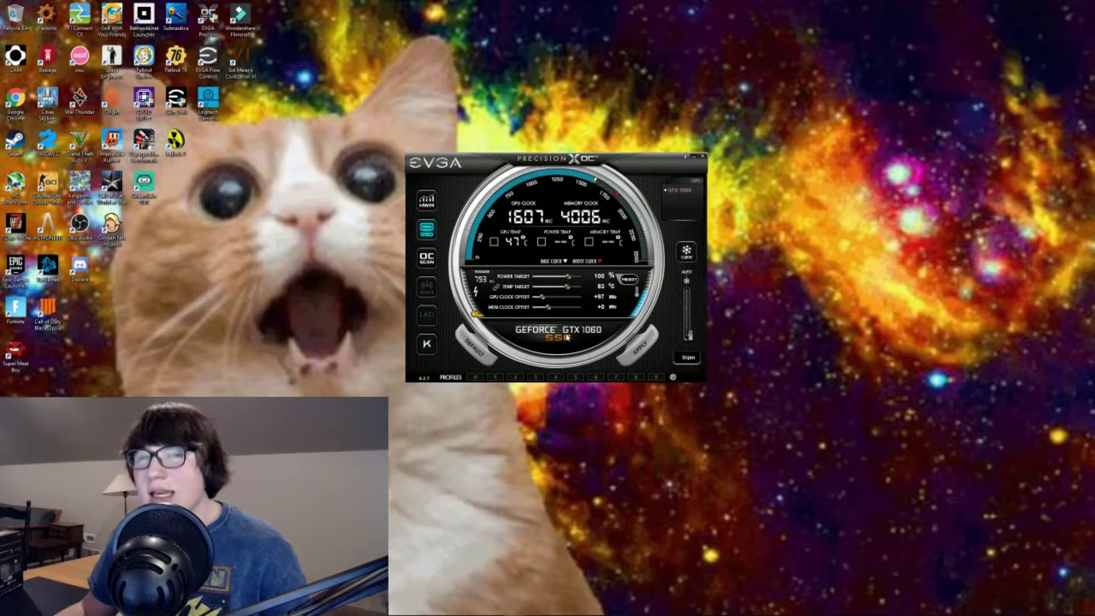
drag(546, 309, 550, 309)
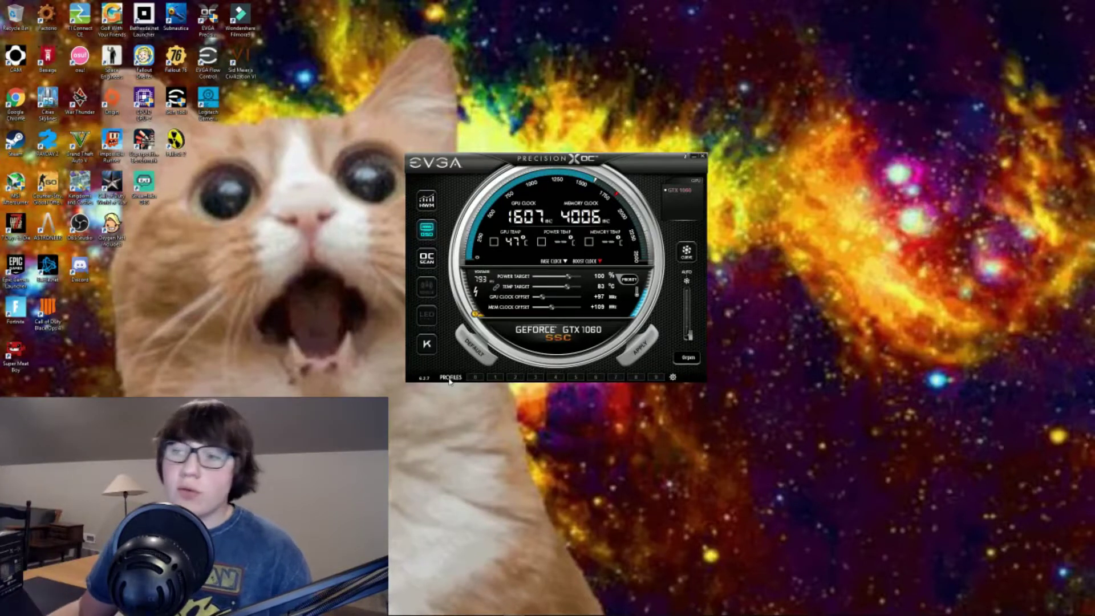
View the OC Scan frequency chart and the fan control settings, and return to the main gauge view
click(426, 260)
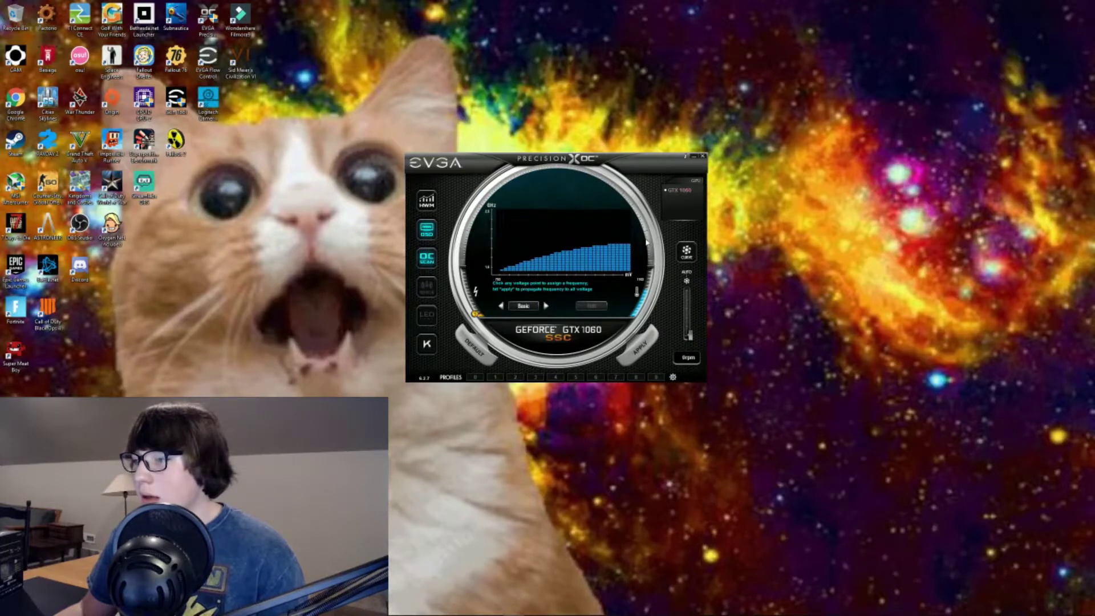
click(422, 261)
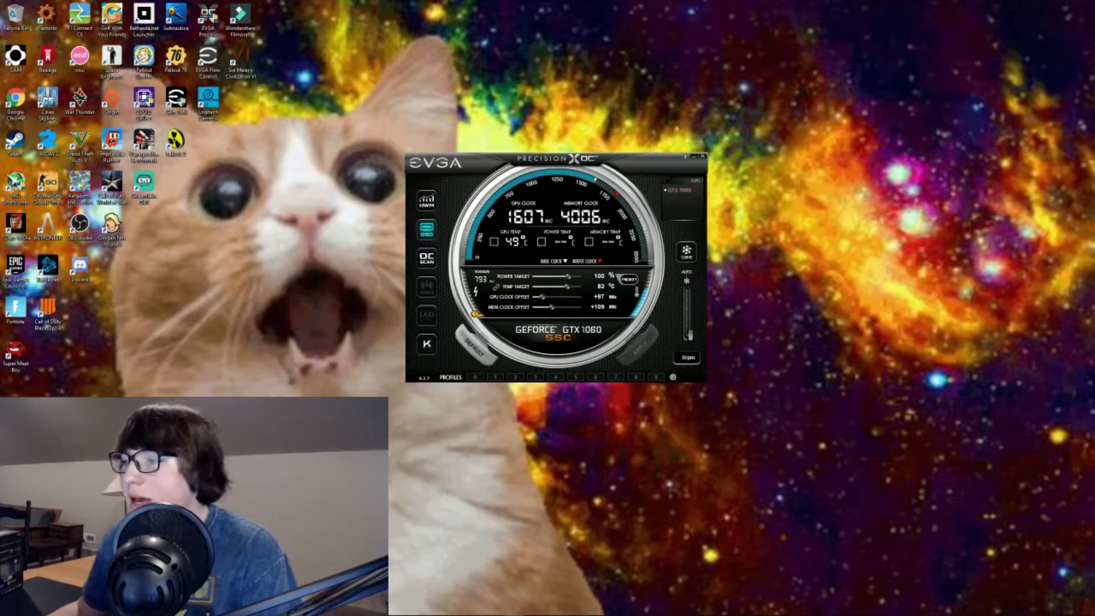
click(686, 251)
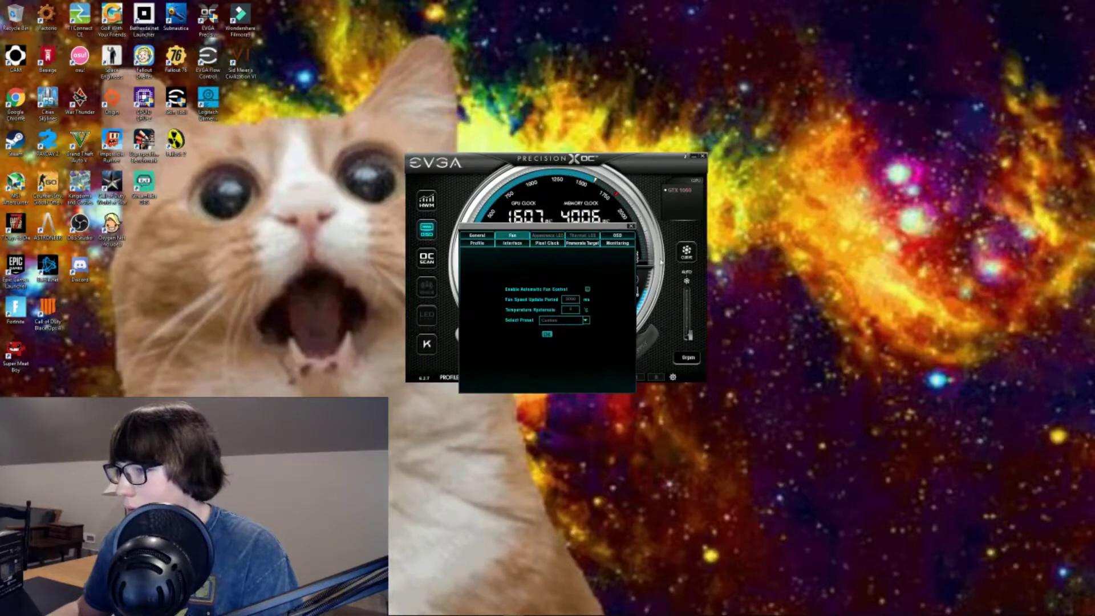
click(547, 333)
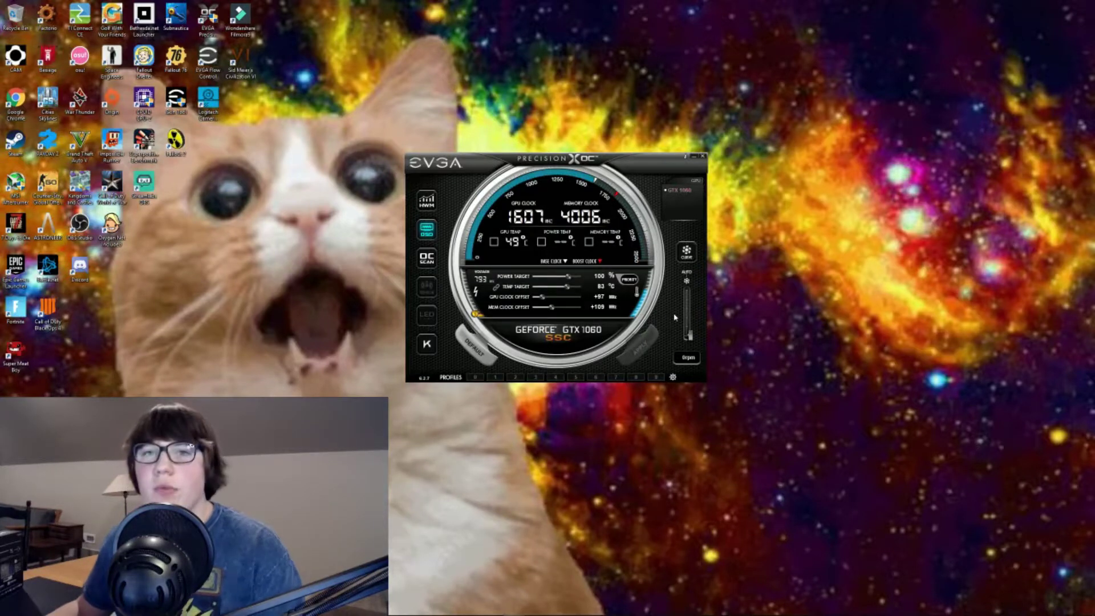
mouse_move(551, 277)
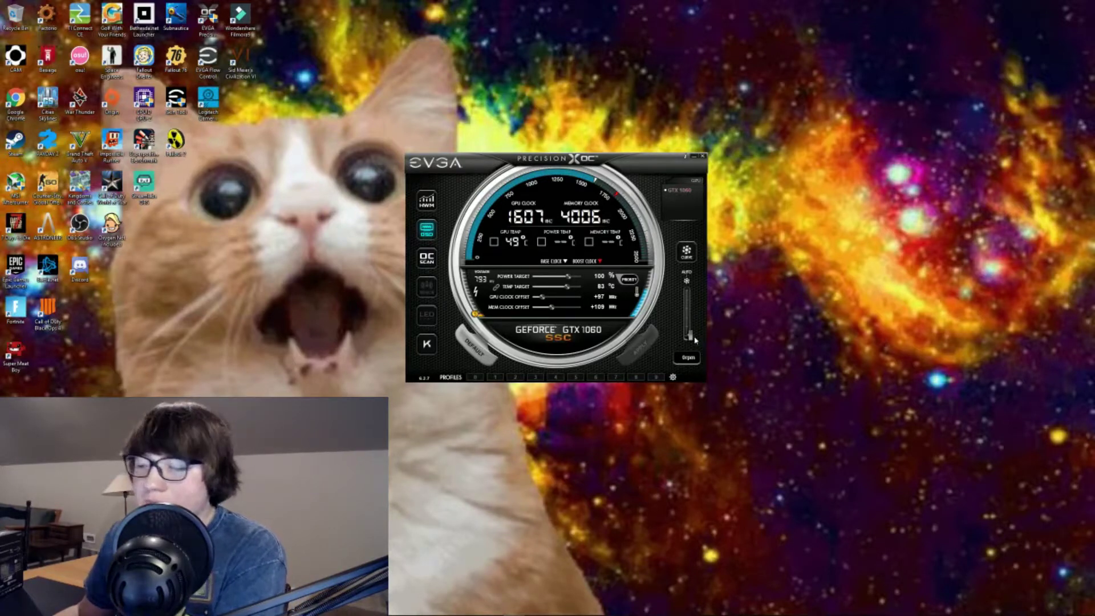
drag(692, 338, 692, 367)
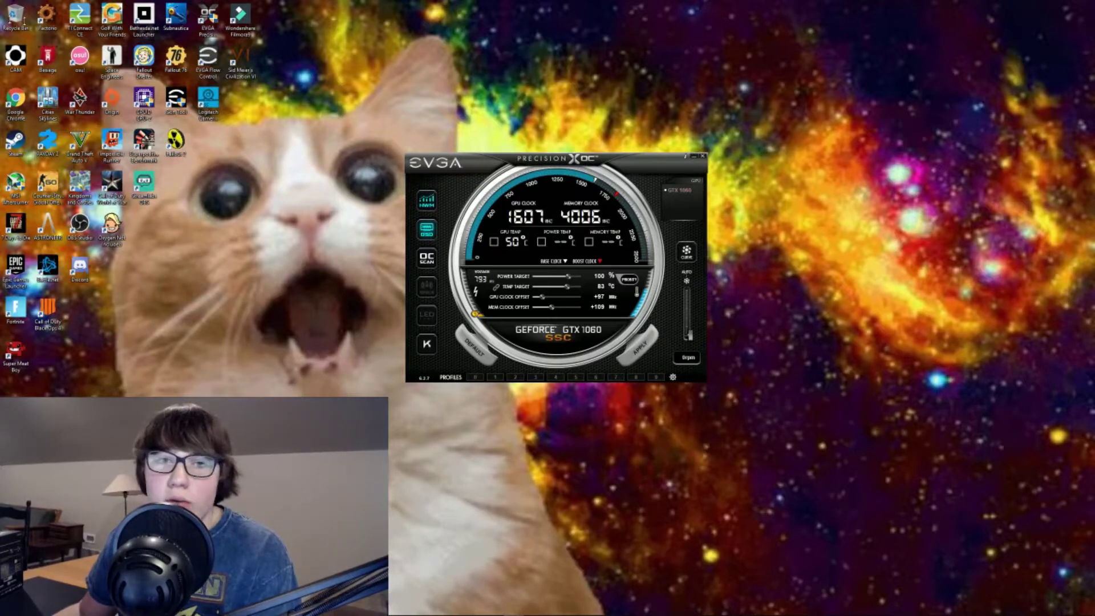
Open the hardware monitor and arrange it side by side with the main overclocking window
click(427, 199)
drag(590, 49, 708, 421)
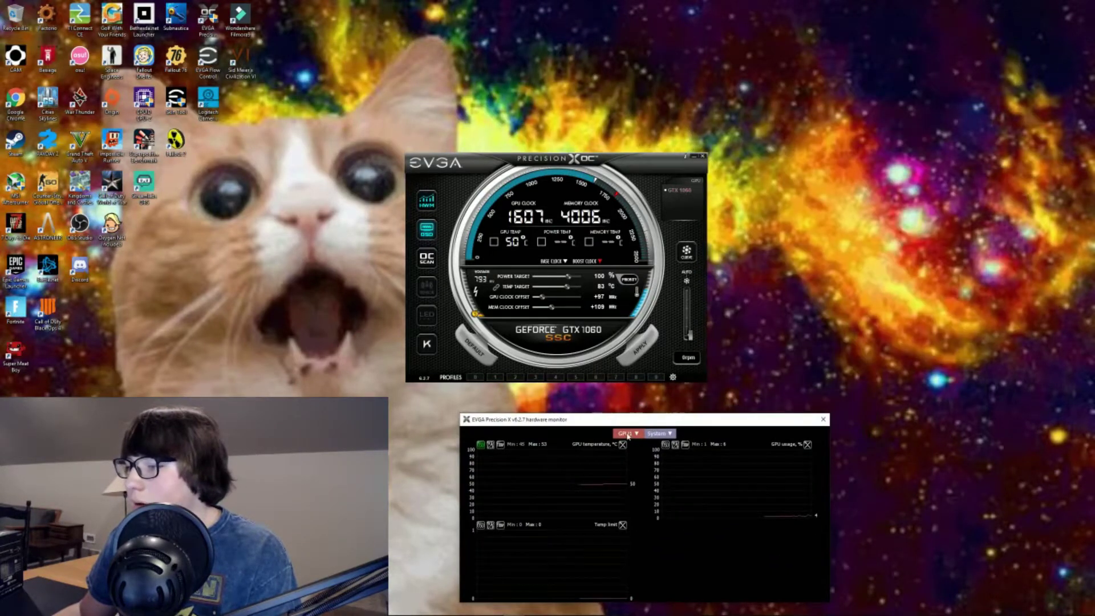
drag(628, 436, 829, 246)
drag(504, 159, 380, 144)
drag(763, 230, 684, 150)
Add the system framerate graph to the hardware monitor
click(744, 164)
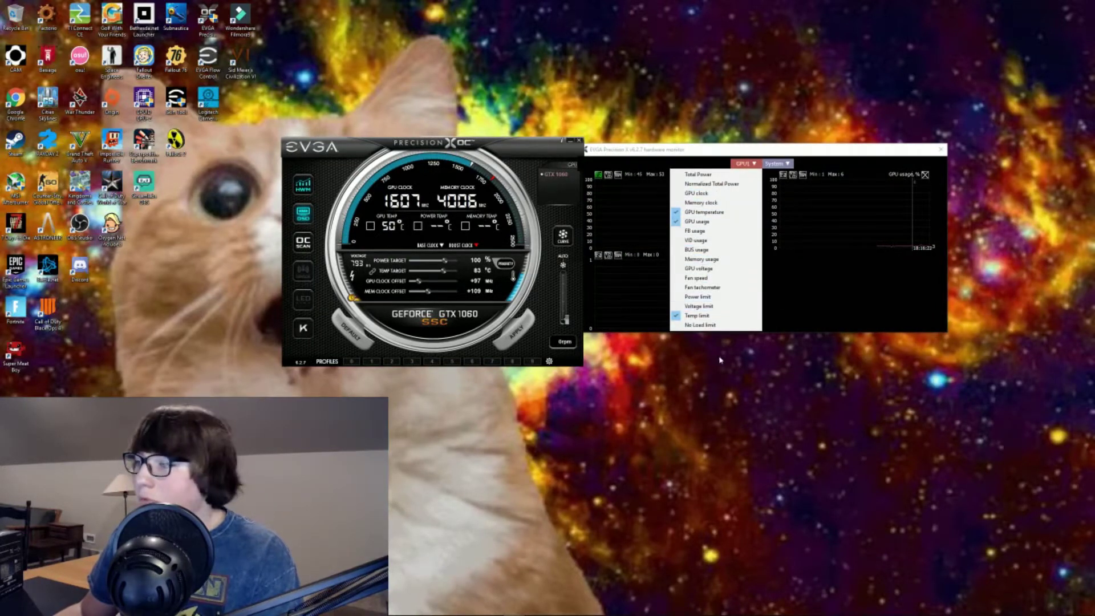
click(783, 172)
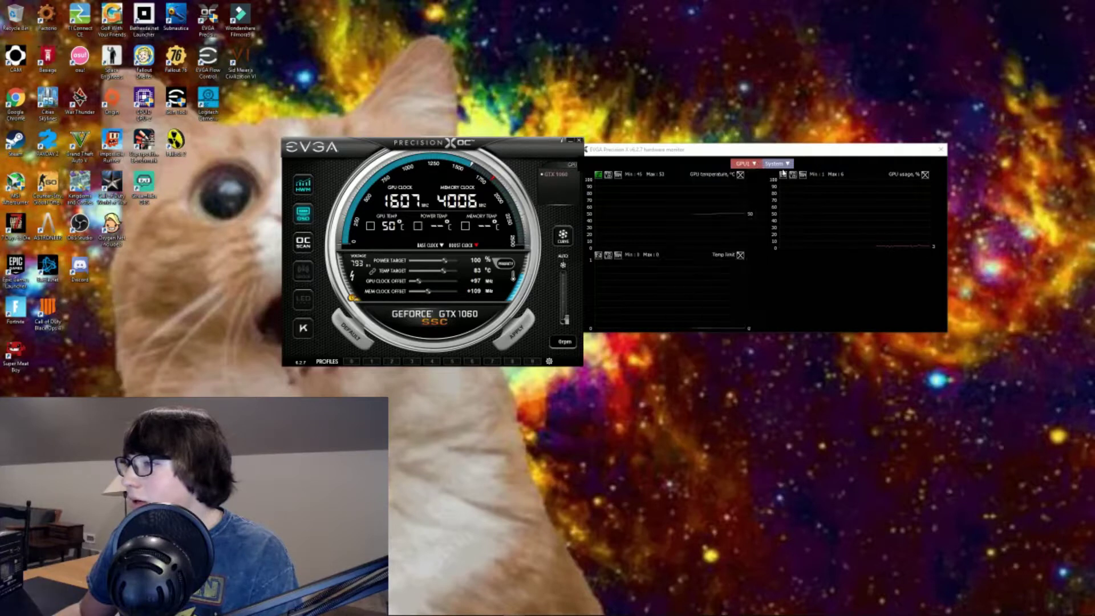
click(780, 164)
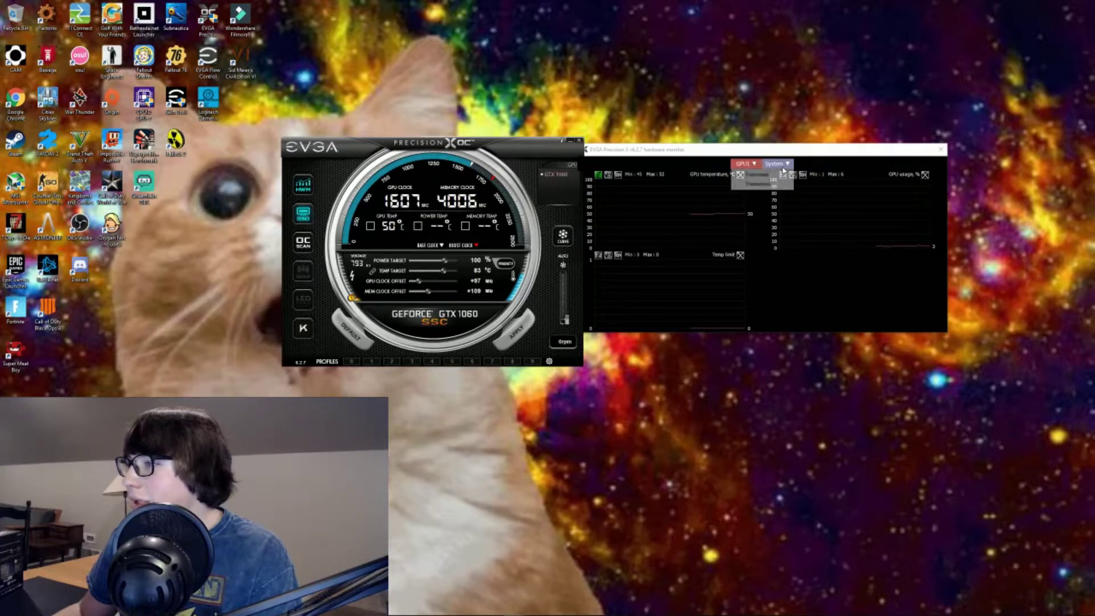
click(764, 175)
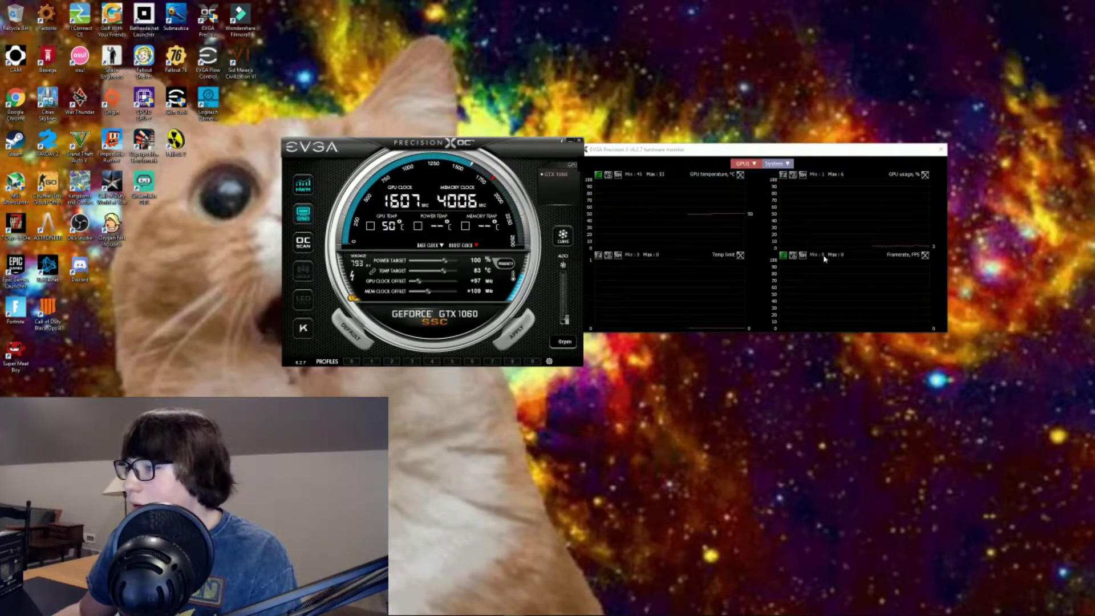
Add the FB usage, power limit and fan speed graphs to the hardware monitor
click(744, 164)
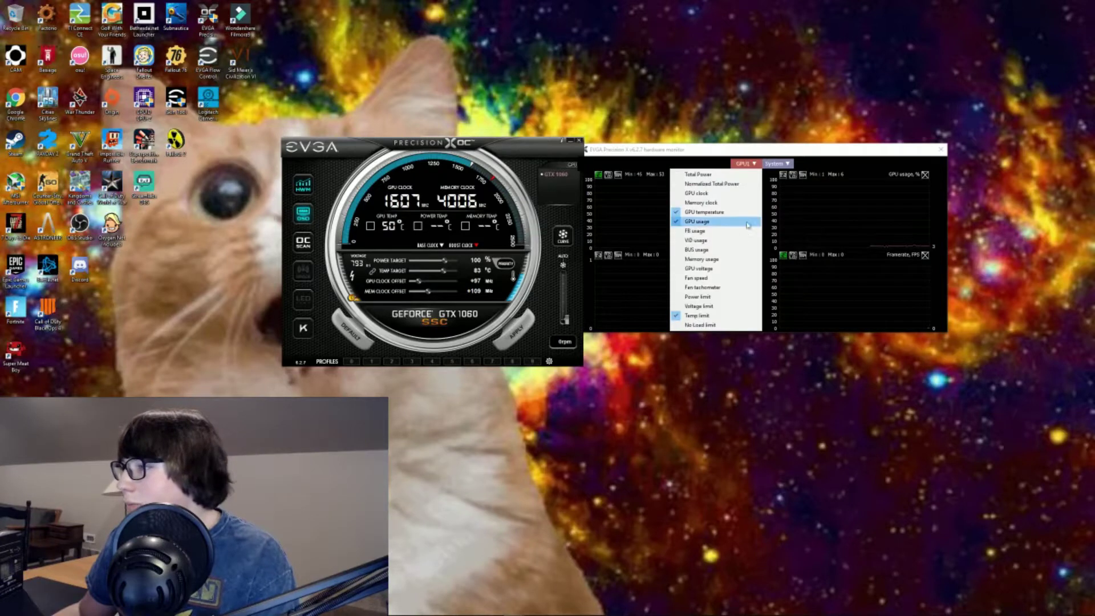
click(713, 223)
click(727, 230)
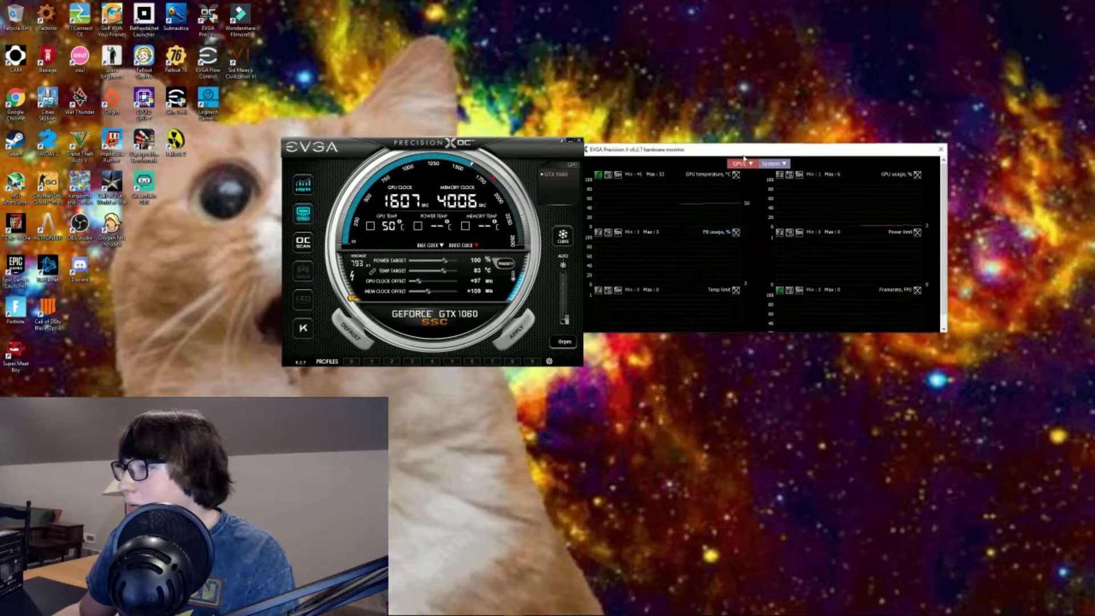
click(740, 163)
click(729, 279)
scroll(721, 225, down, 1)
scroll(722, 224, down, 1)
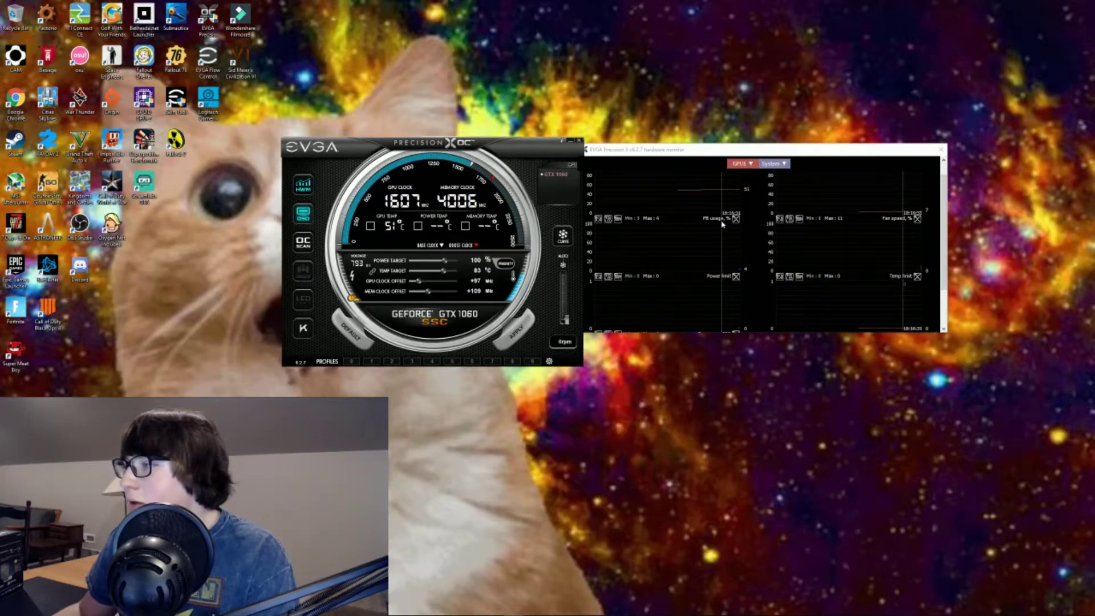
Enlarge the hardware monitor to fit all its graphs and position it clear of the main window
drag(786, 333, 786, 565)
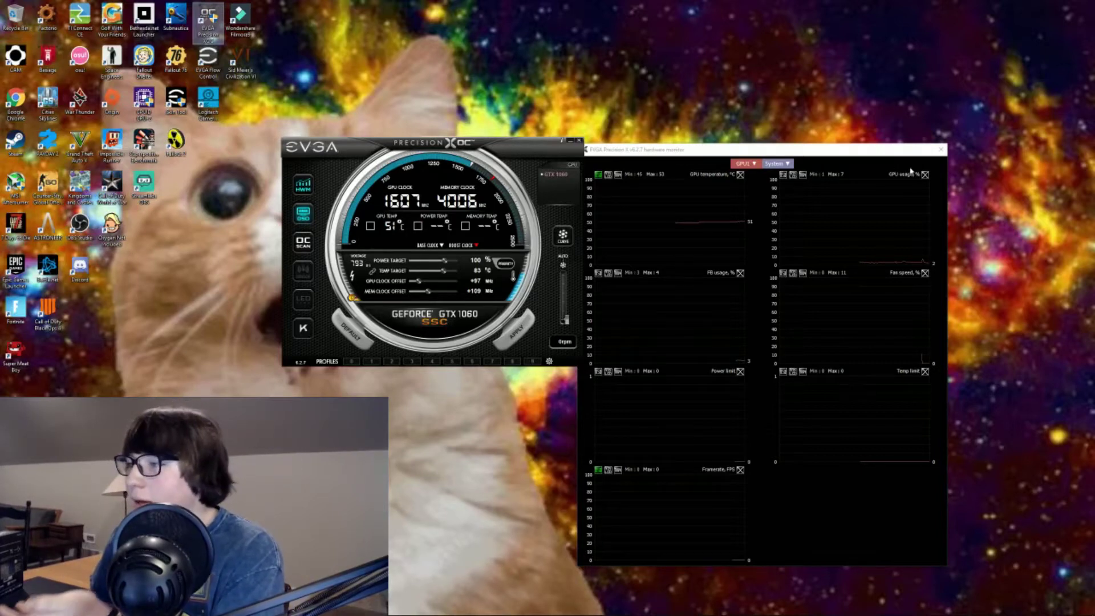
drag(833, 154, 899, 84)
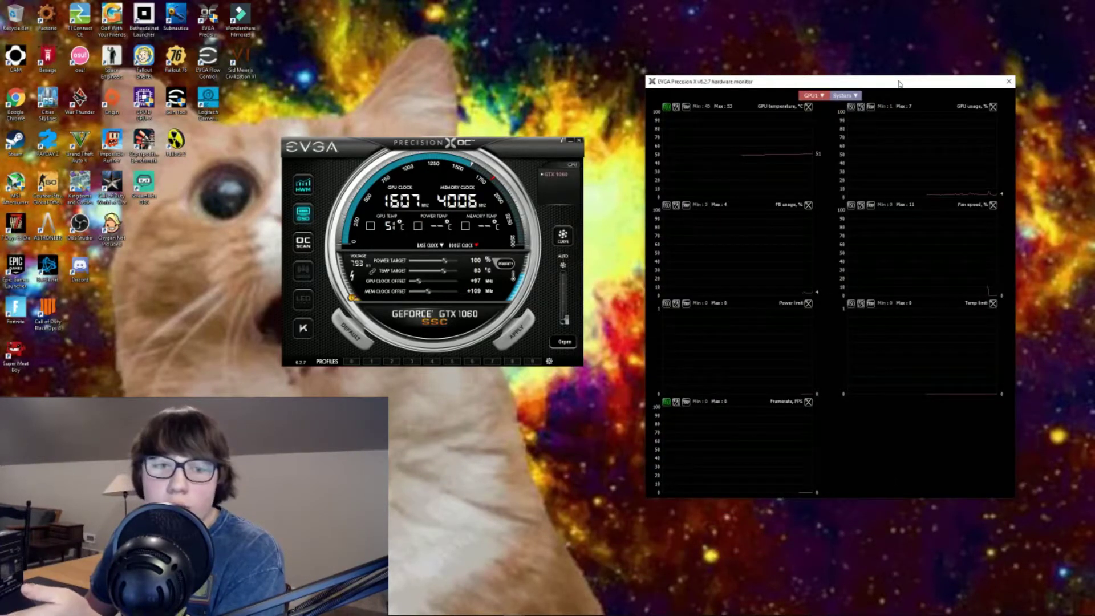
click(1005, 79)
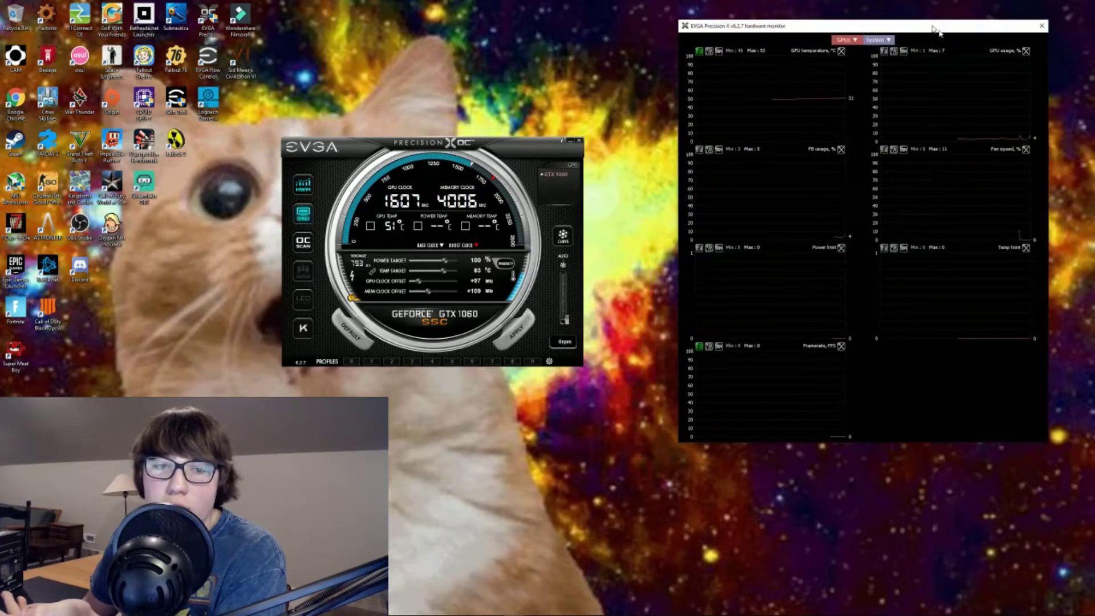
drag(935, 27, 894, 60)
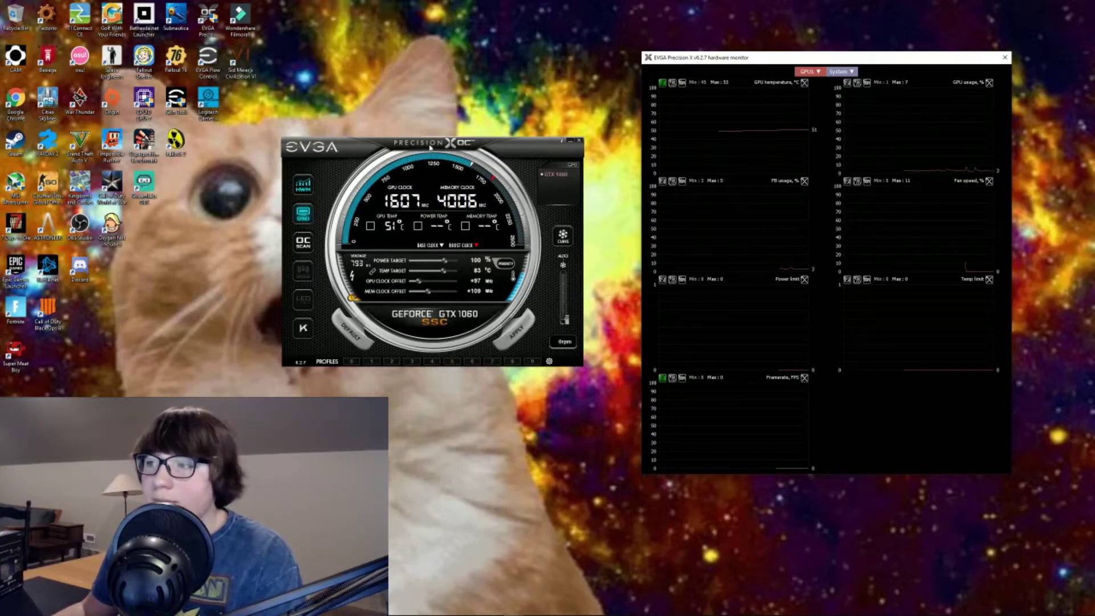
drag(430, 147, 425, 127)
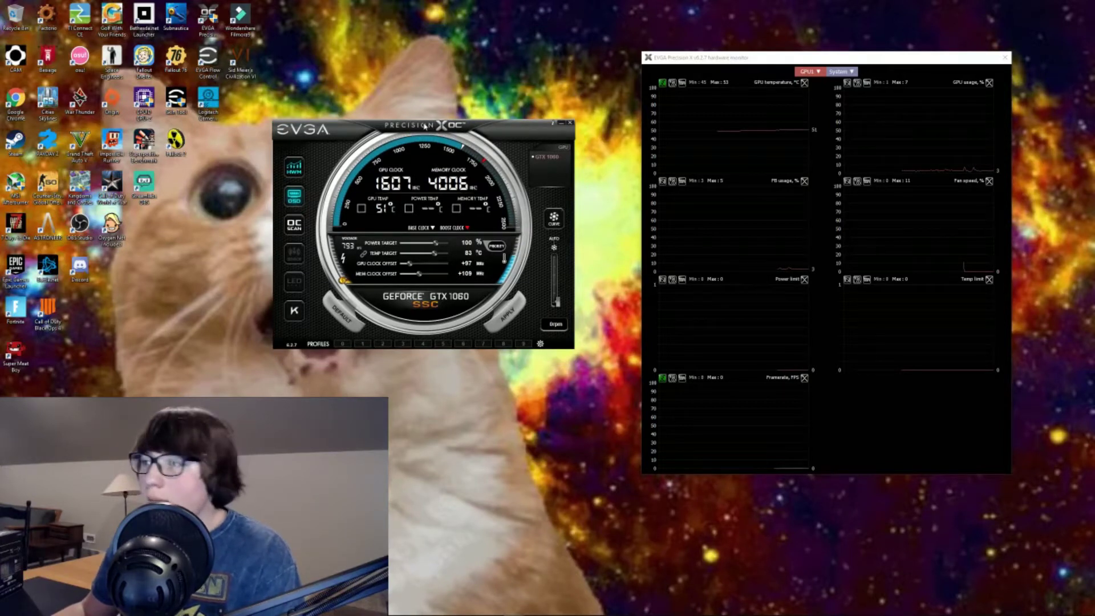
Review the list of available GPU graphs and close the hardware monitor
click(817, 72)
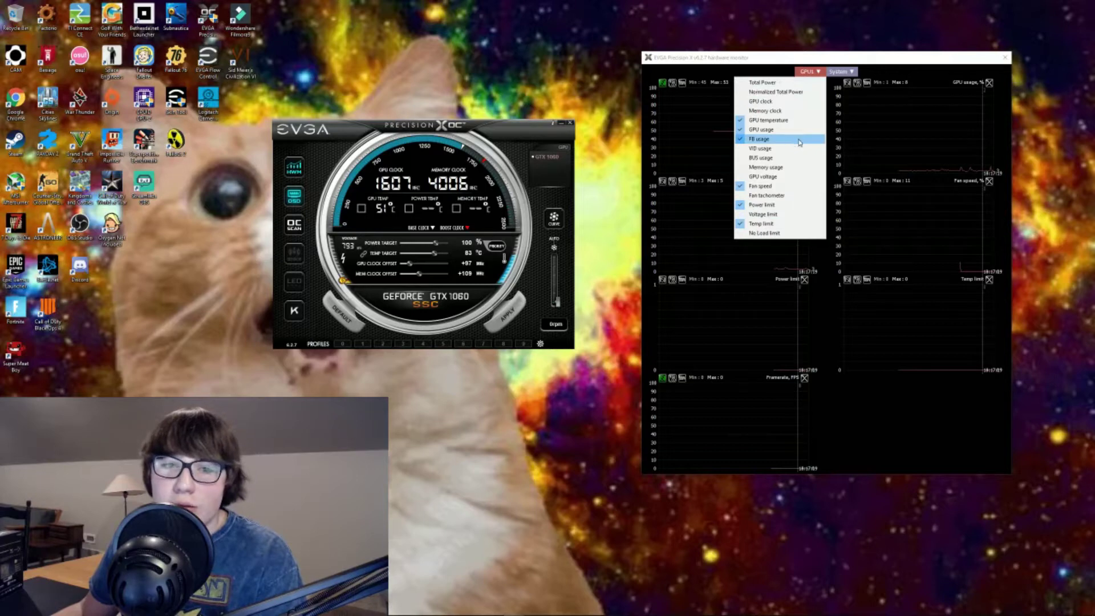
click(811, 68)
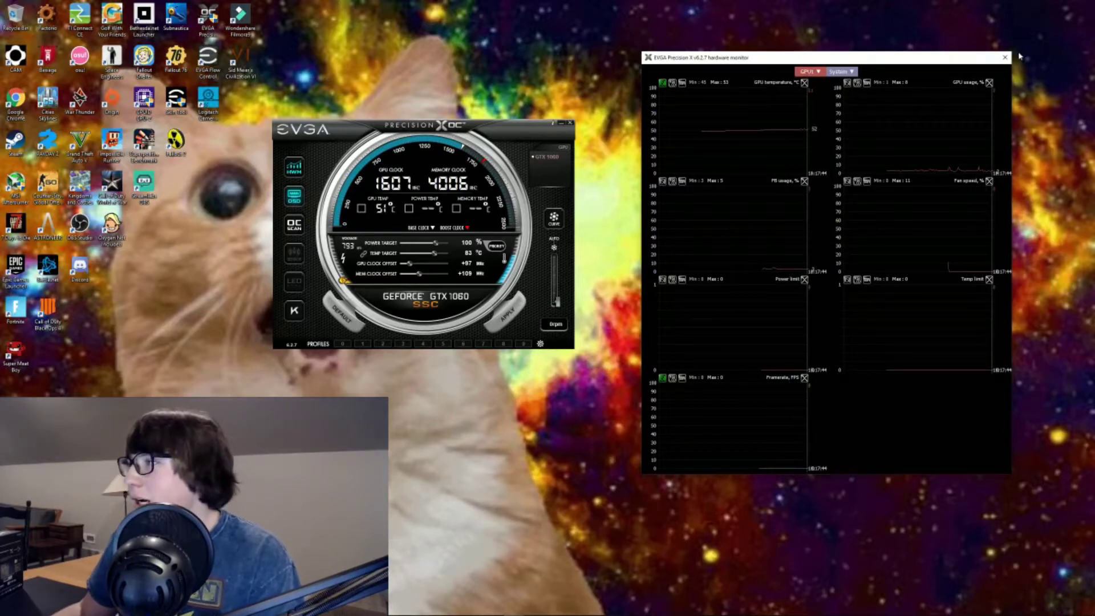
click(1005, 57)
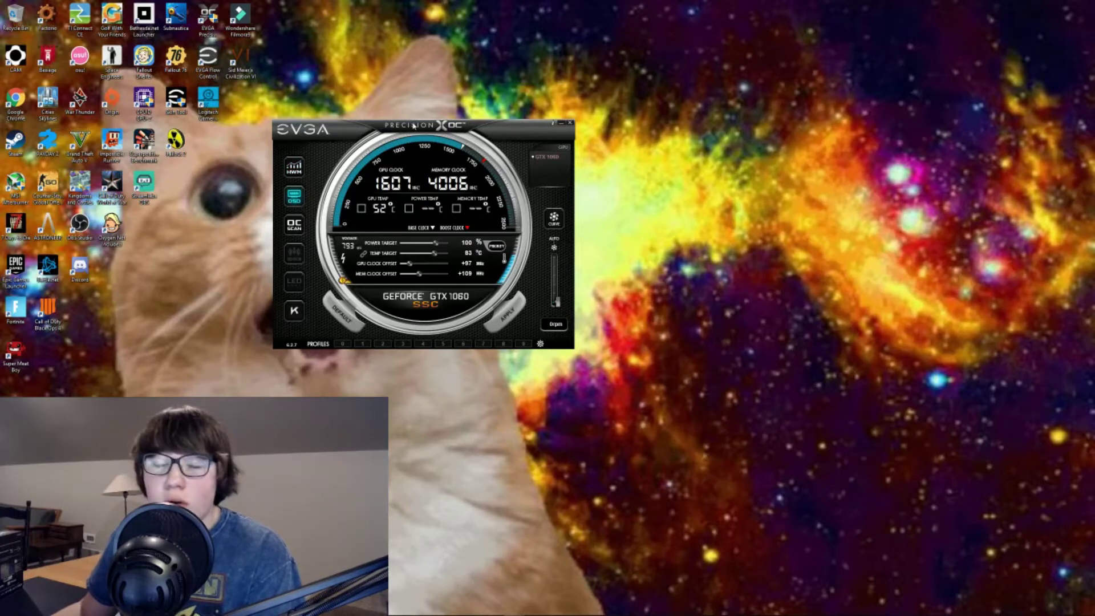
Restore all overclocking and fan settings to their defaults and reposition the main window
drag(413, 125, 598, 119)
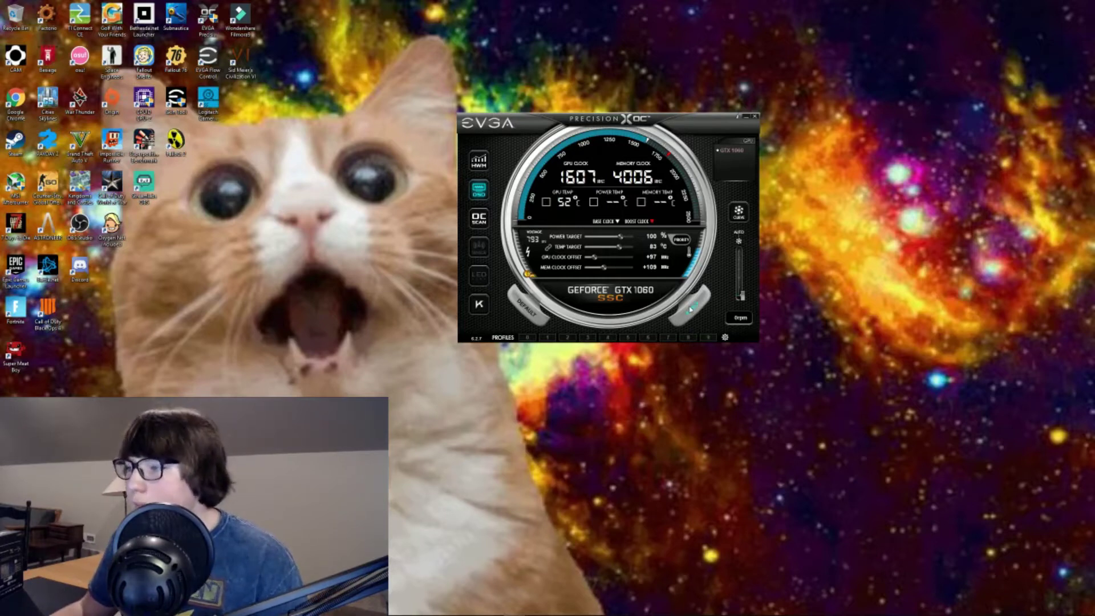
click(525, 305)
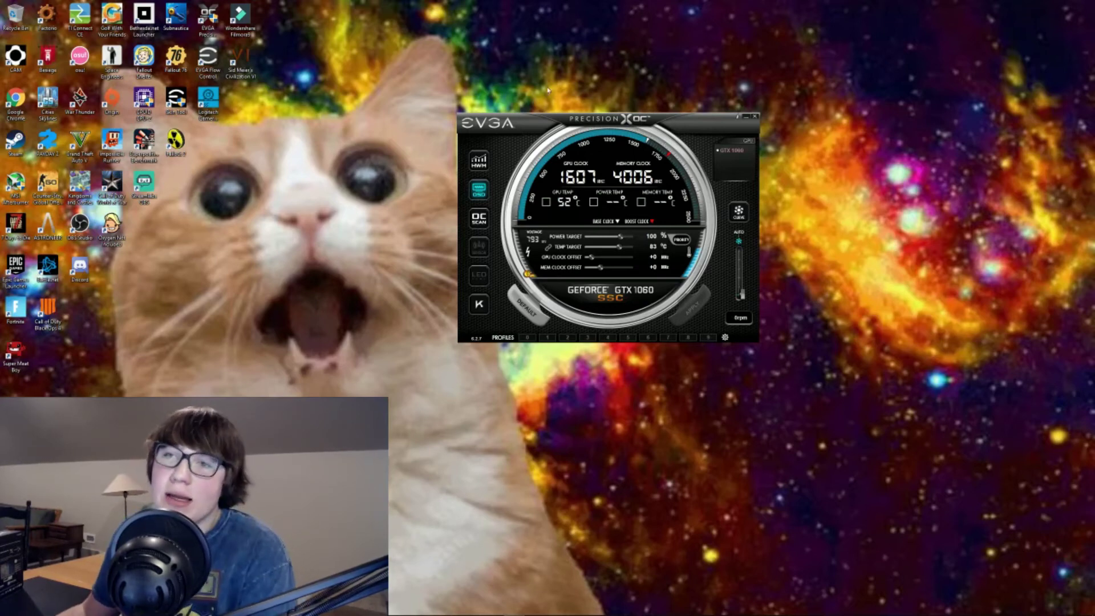
drag(649, 119, 631, 85)
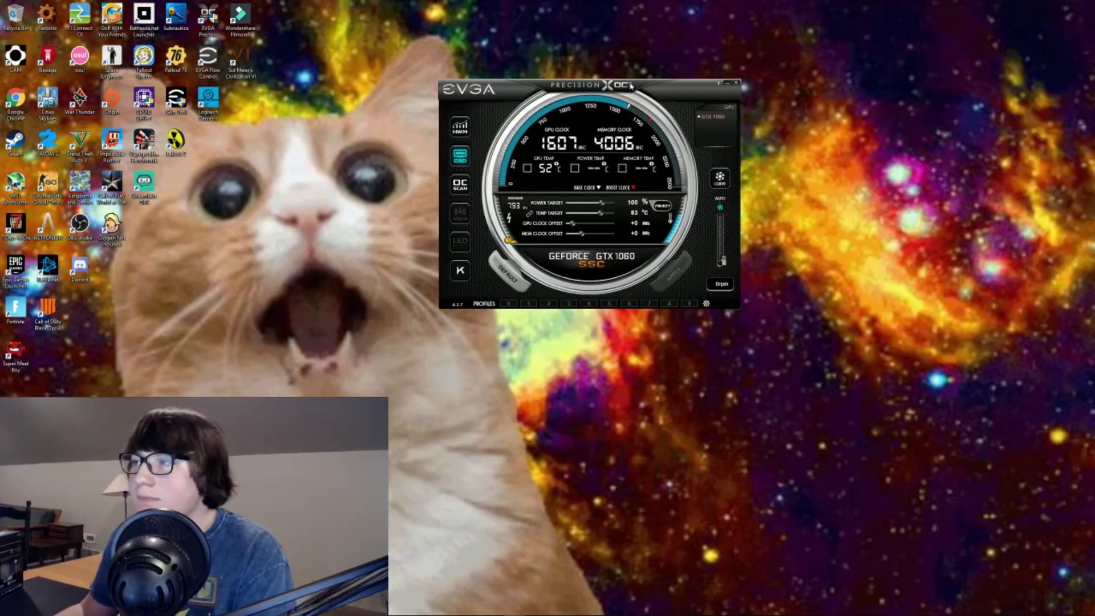